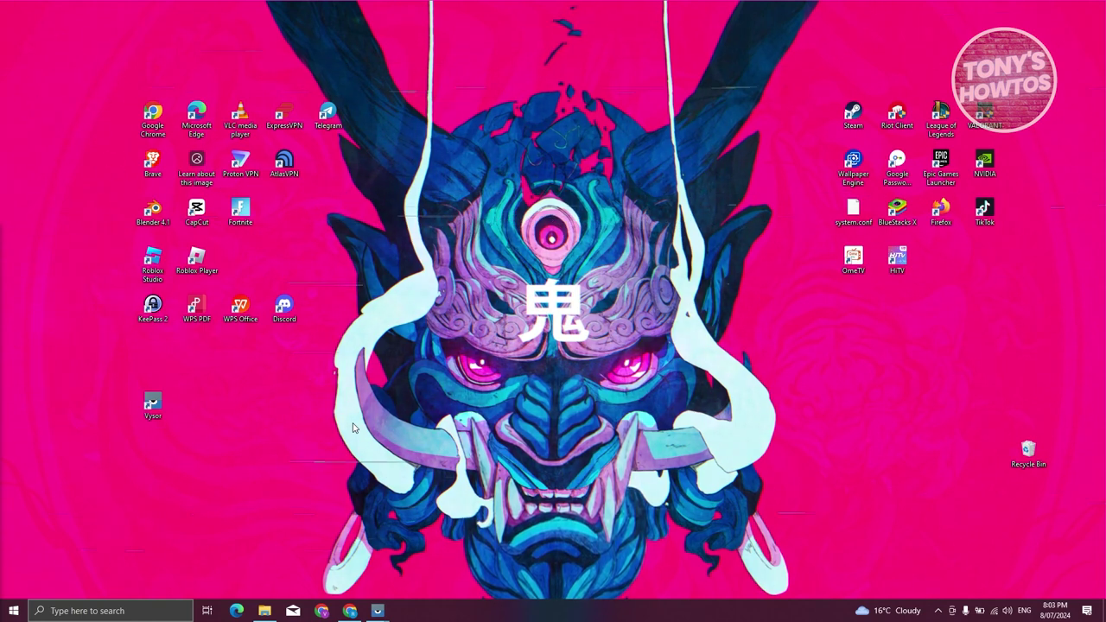
# Search Google in Chrome for "call of duty" and open the official Call of Duty website.
pyautogui.click(349, 610)
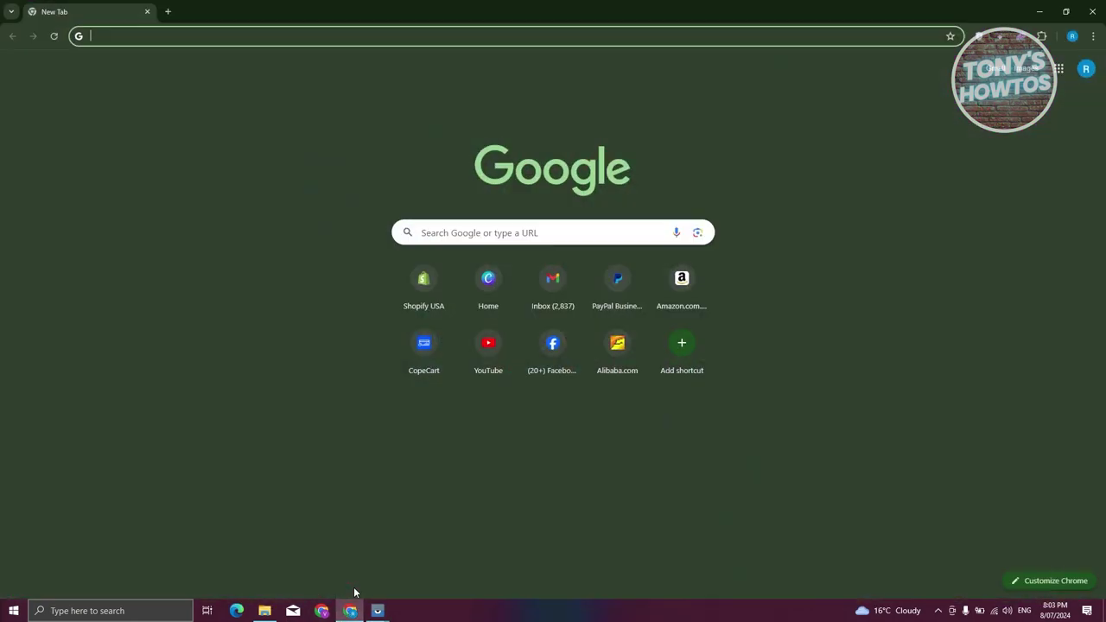
pyautogui.write('CALL OF DUT')
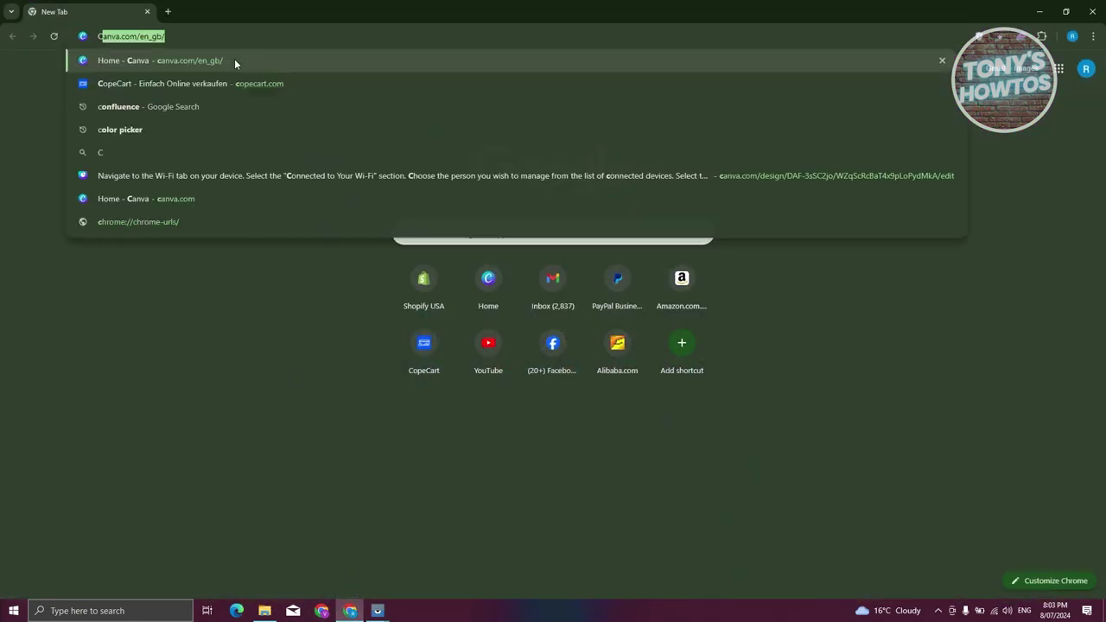
pyautogui.press('Return')
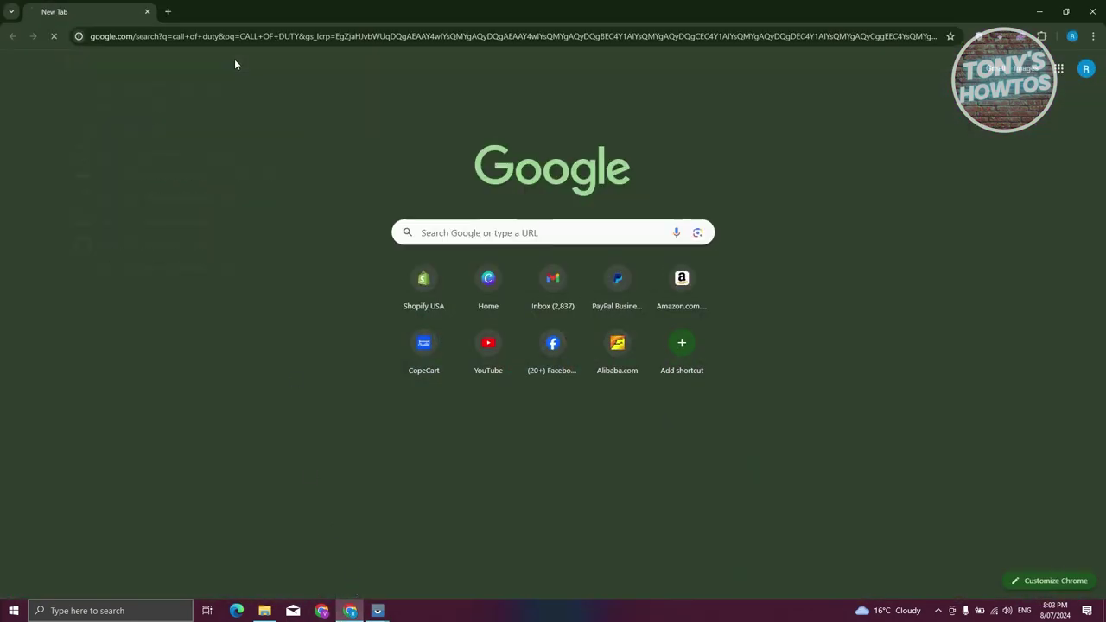
pyautogui.scroll(-3, 207, 209)
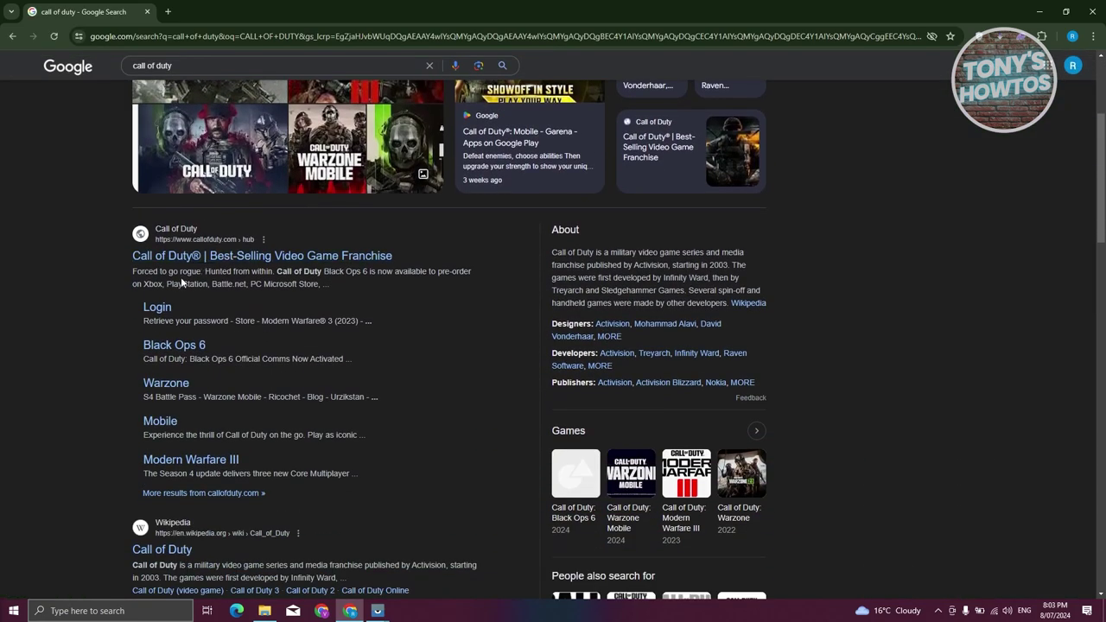
pyautogui.click(222, 257)
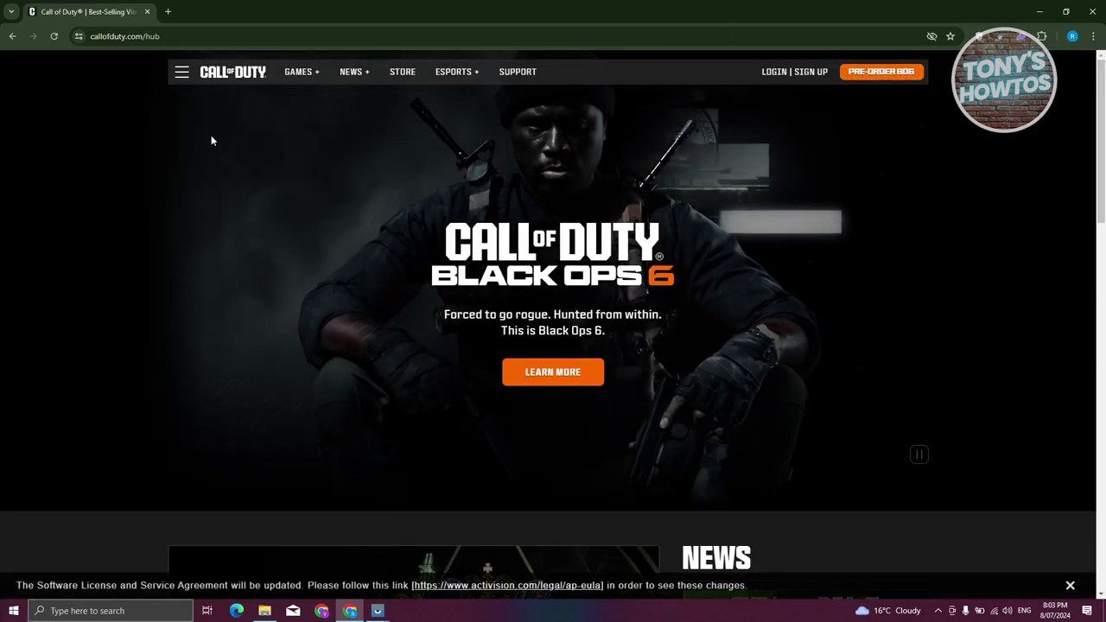
# Open the COD: Warzone page on the Call of Duty site and follow its link to the Steam store listing.
pyautogui.click(182, 73)
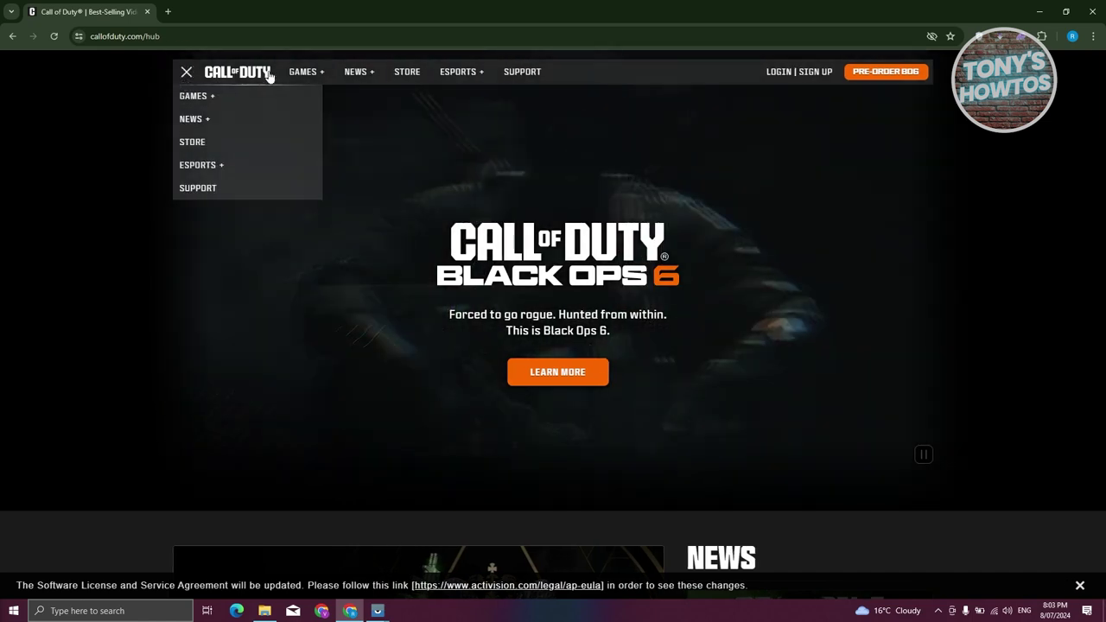
pyautogui.click(289, 74)
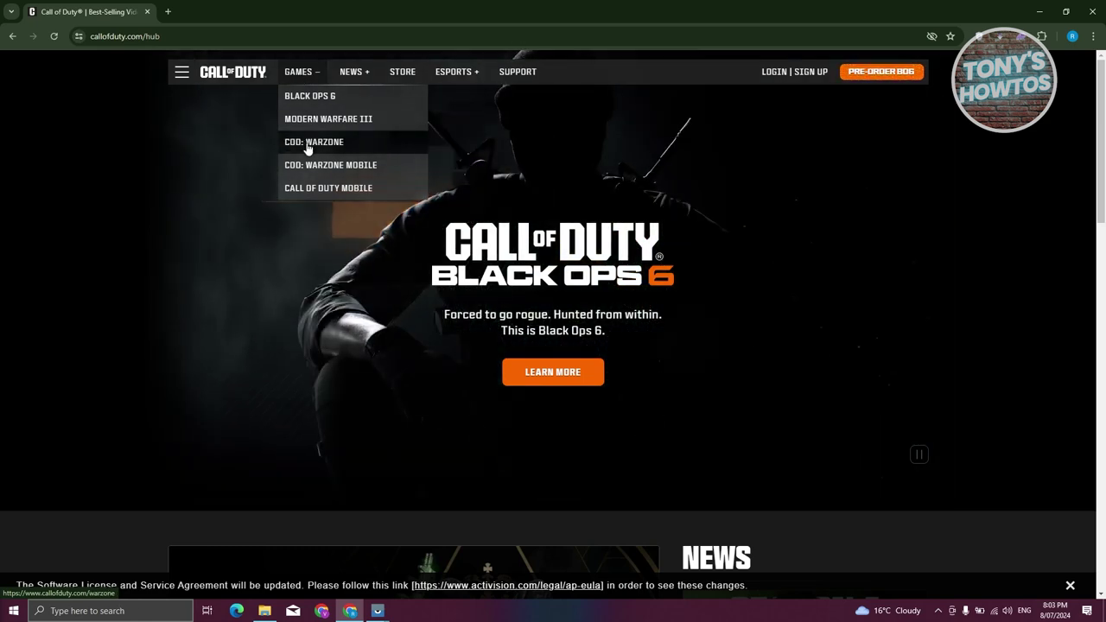
pyautogui.click(311, 143)
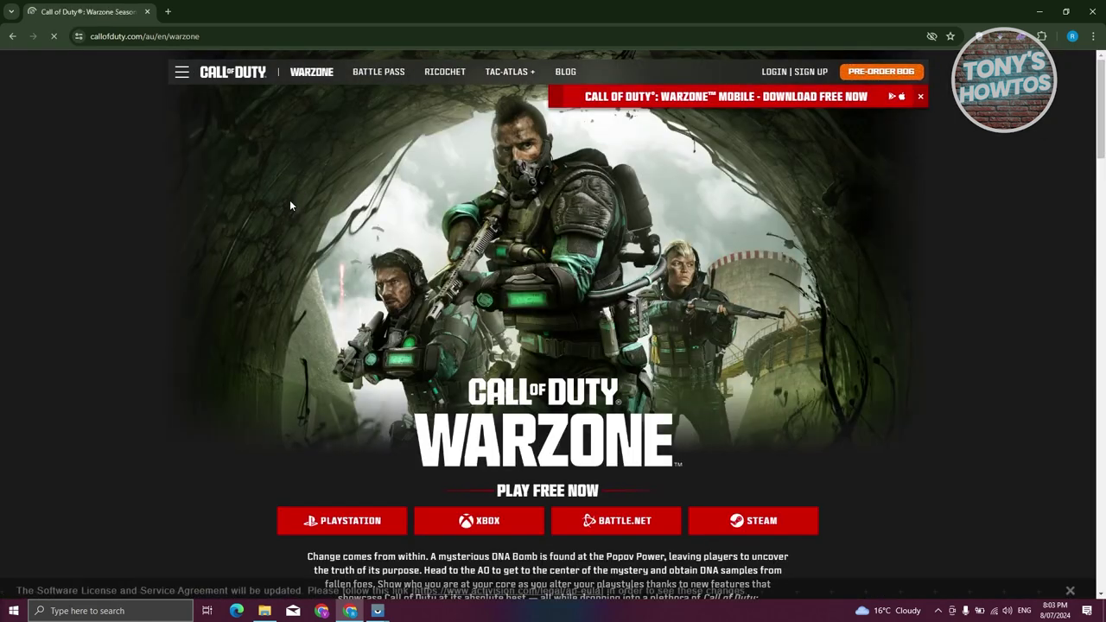
pyautogui.scroll(-3, 302, 219)
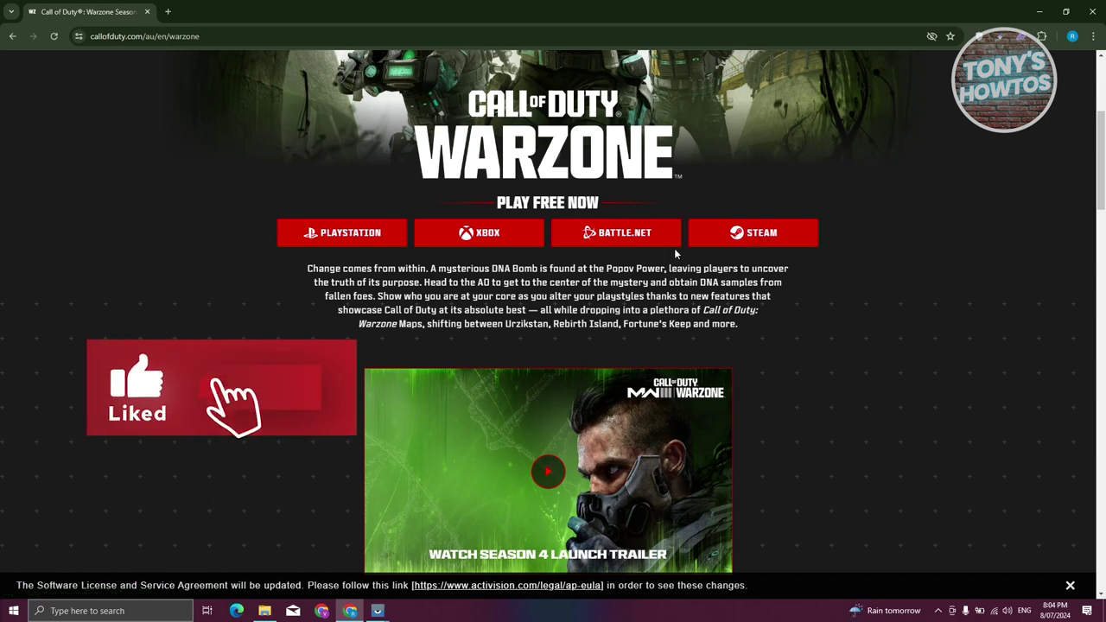
pyautogui.click(764, 241)
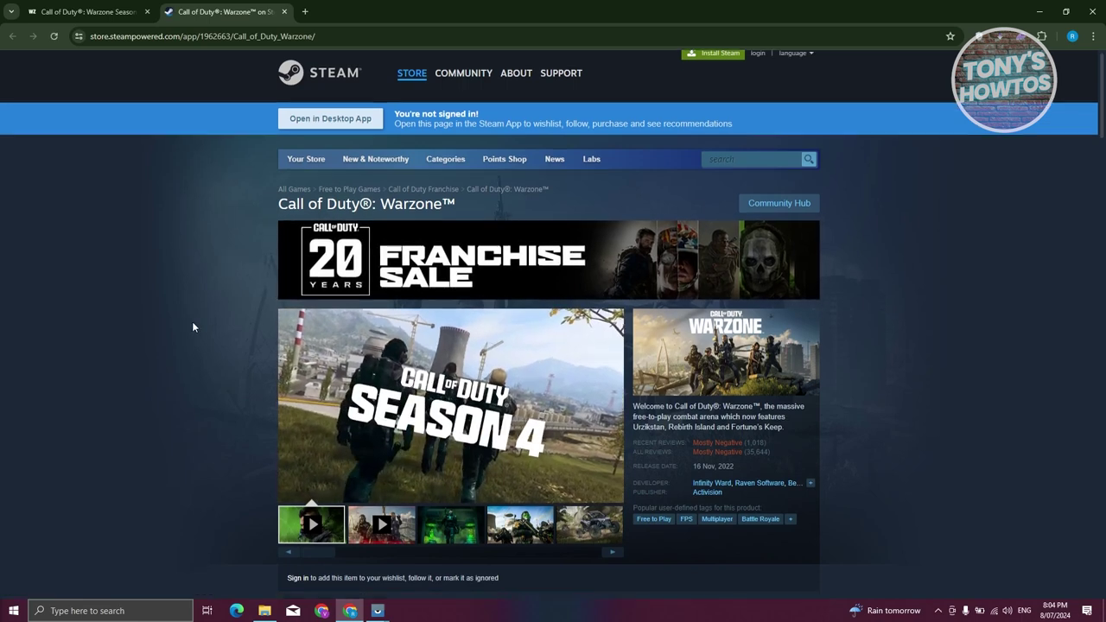
# Choose to play the free Call of Duty: Warzone from its Steam store page.
pyautogui.scroll(-3, 193, 327)
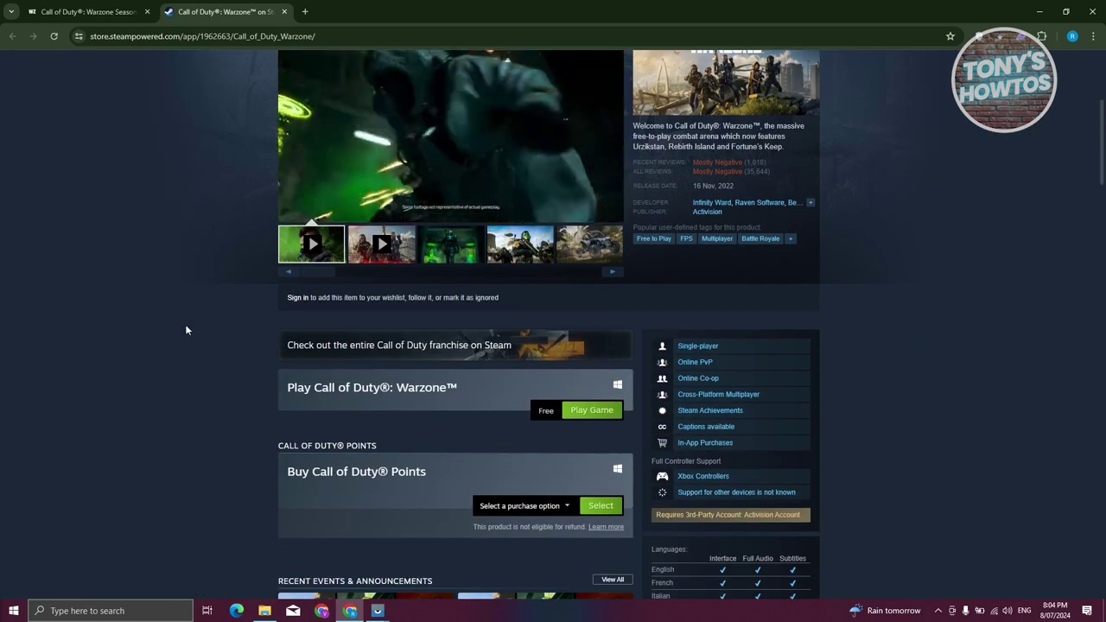
pyautogui.scroll(1, 185, 331)
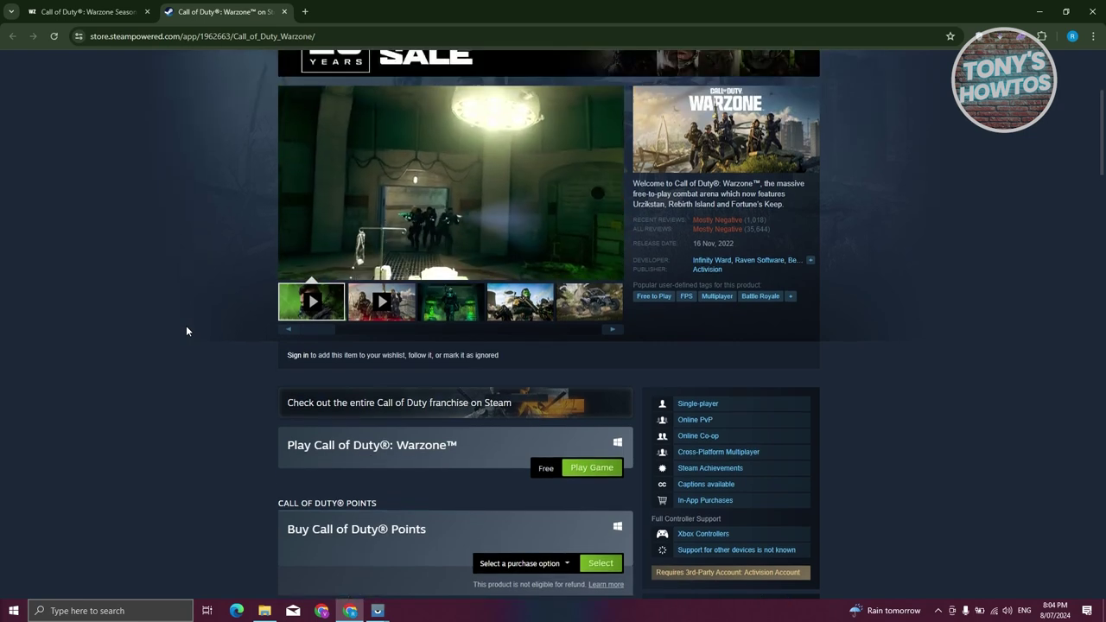
pyautogui.scroll(-2, 525, 433)
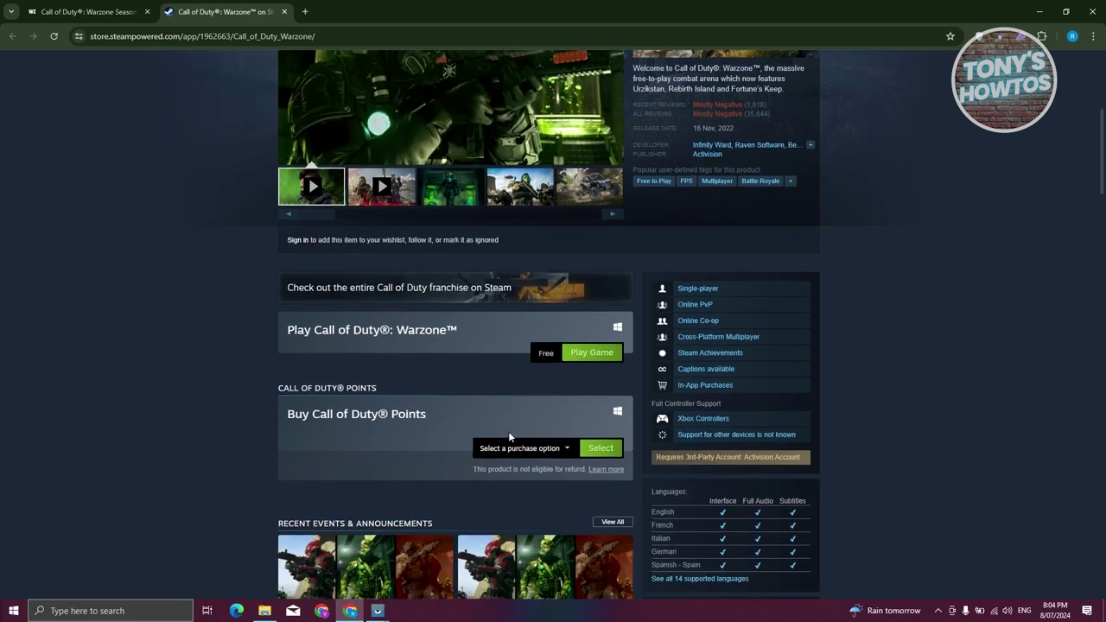
pyautogui.click(600, 355)
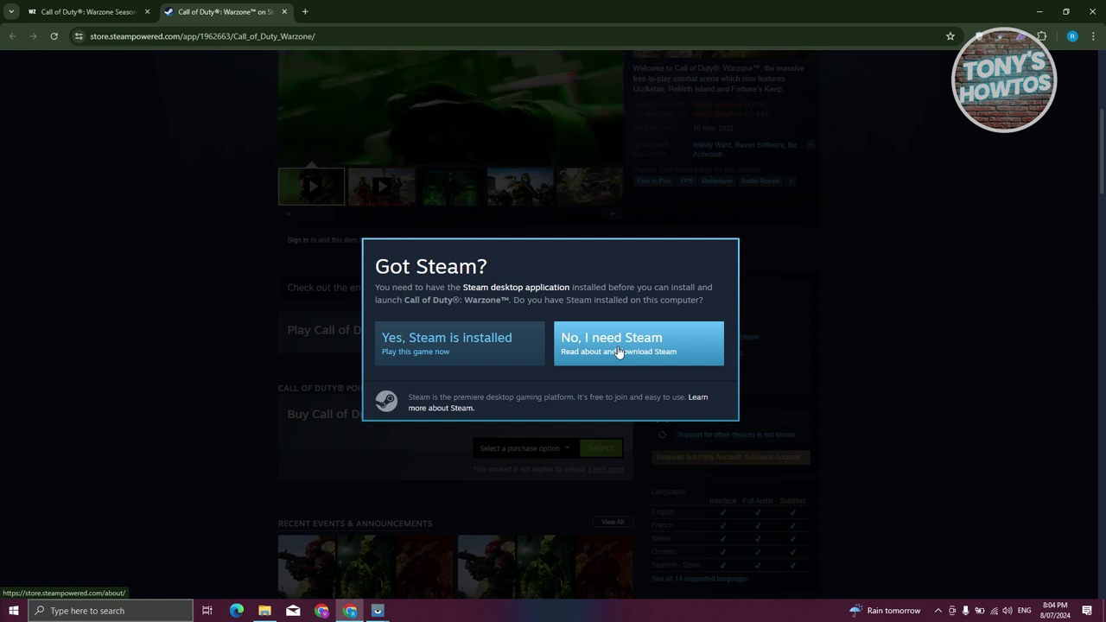
pyautogui.click(487, 352)
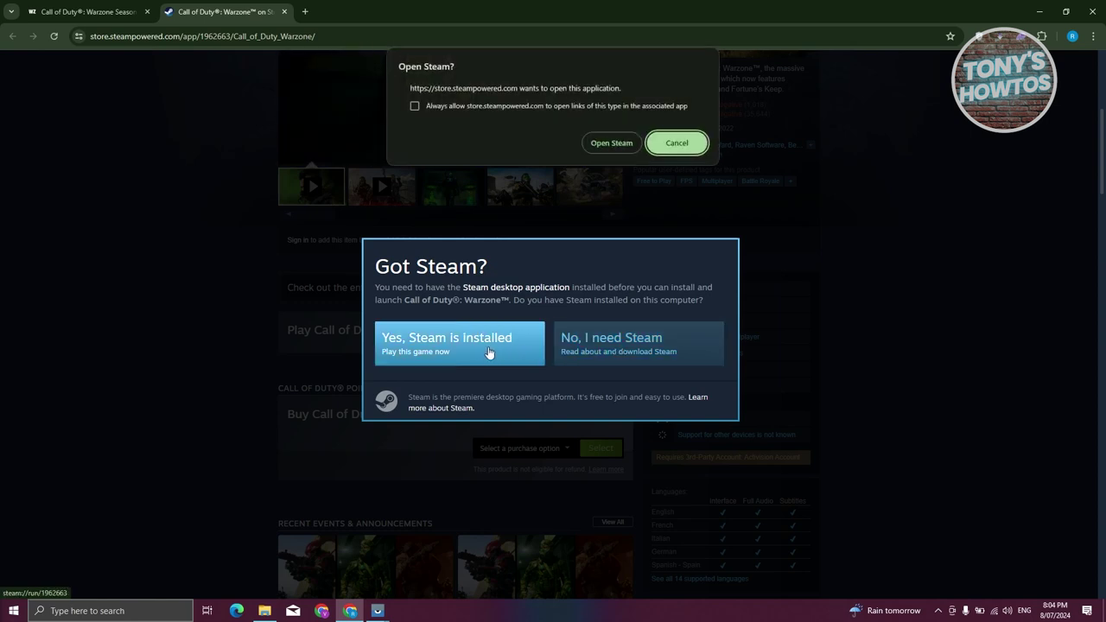
pyautogui.click(613, 141)
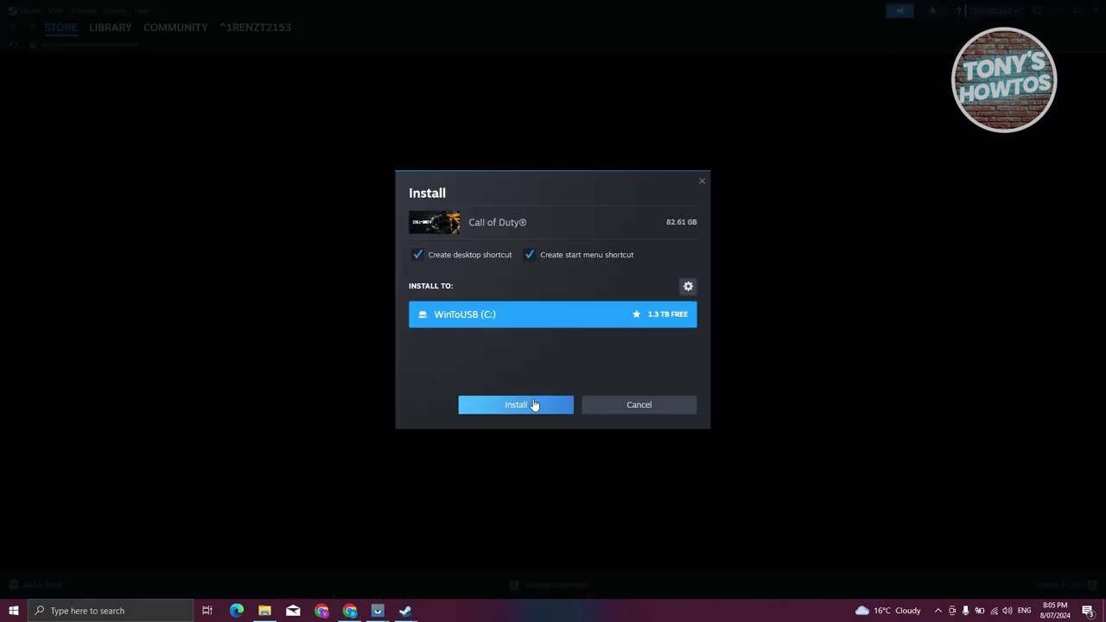
pyautogui.click(638, 404)
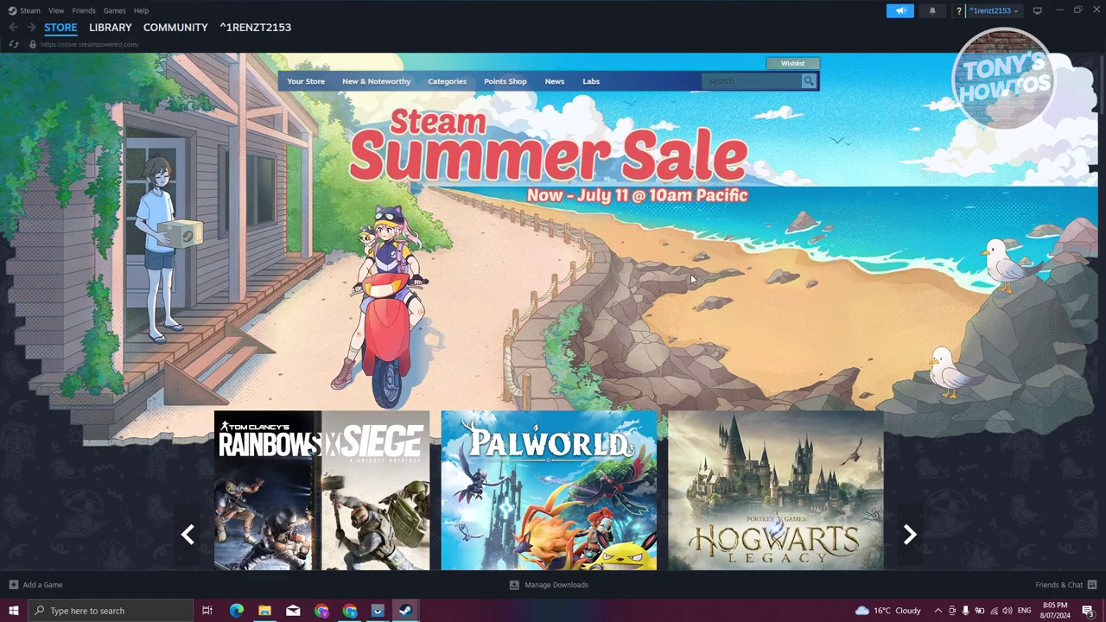
# Search the Steam store for "CALL OF DUTY WAR ZONE" and look through the results for the Warzone listing.
pyautogui.click(742, 81)
pyautogui.write('CAL')
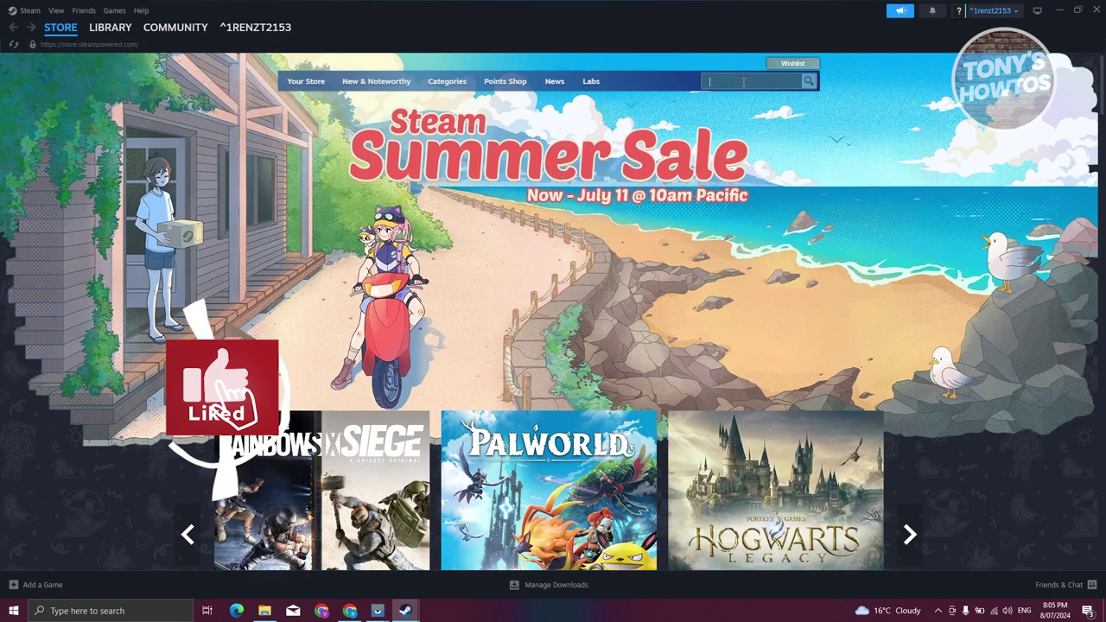
pyautogui.write('L OF D')
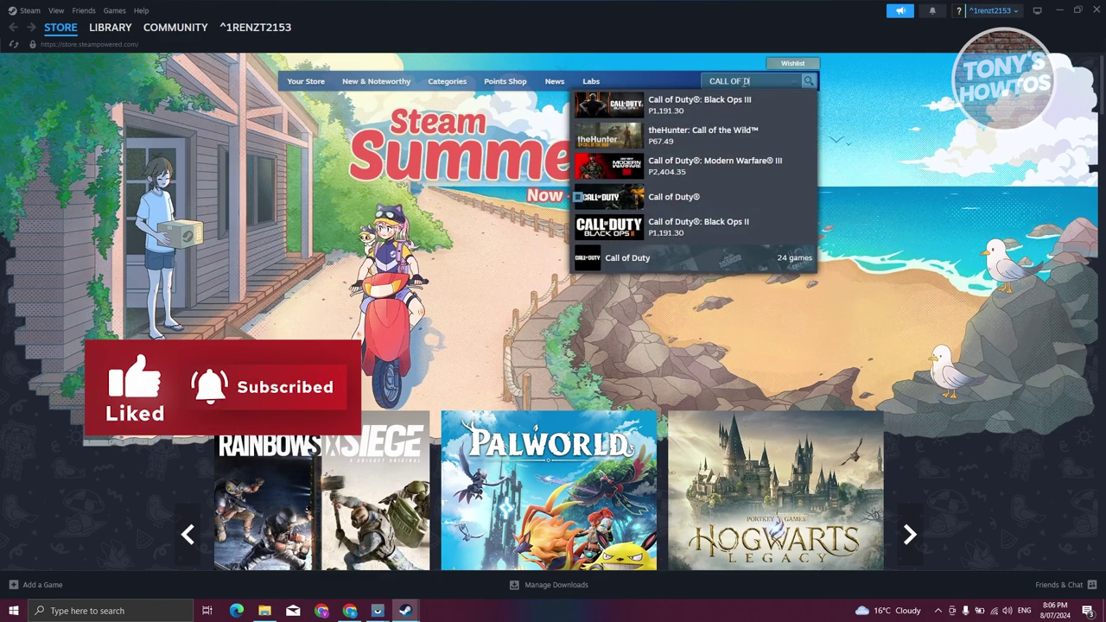
pyautogui.write('UTY WAR ZONE')
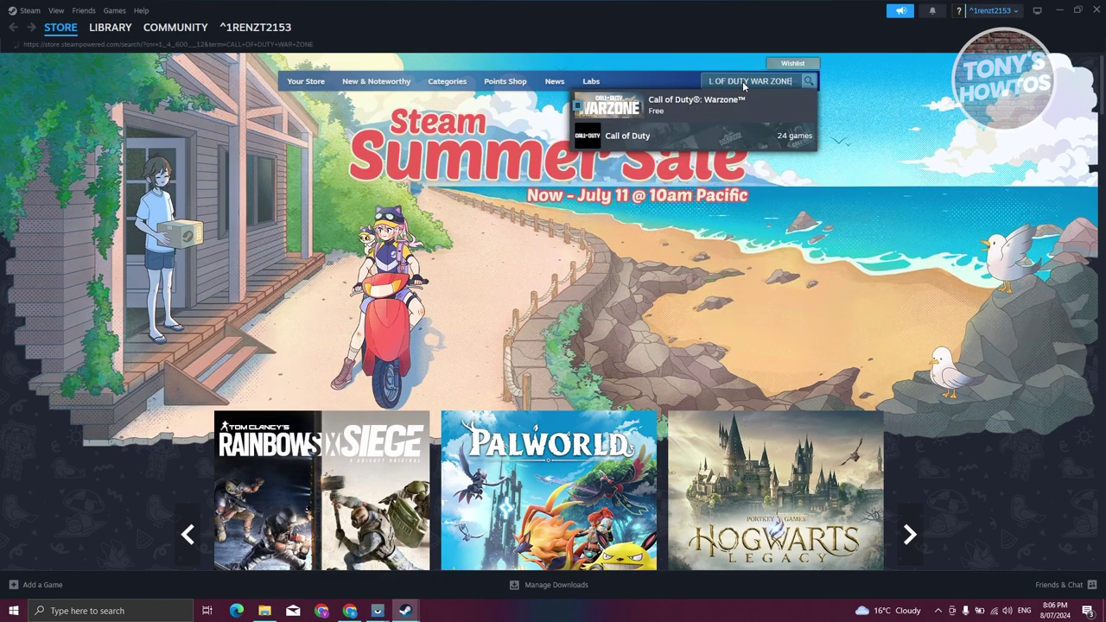
pyautogui.press('Return')
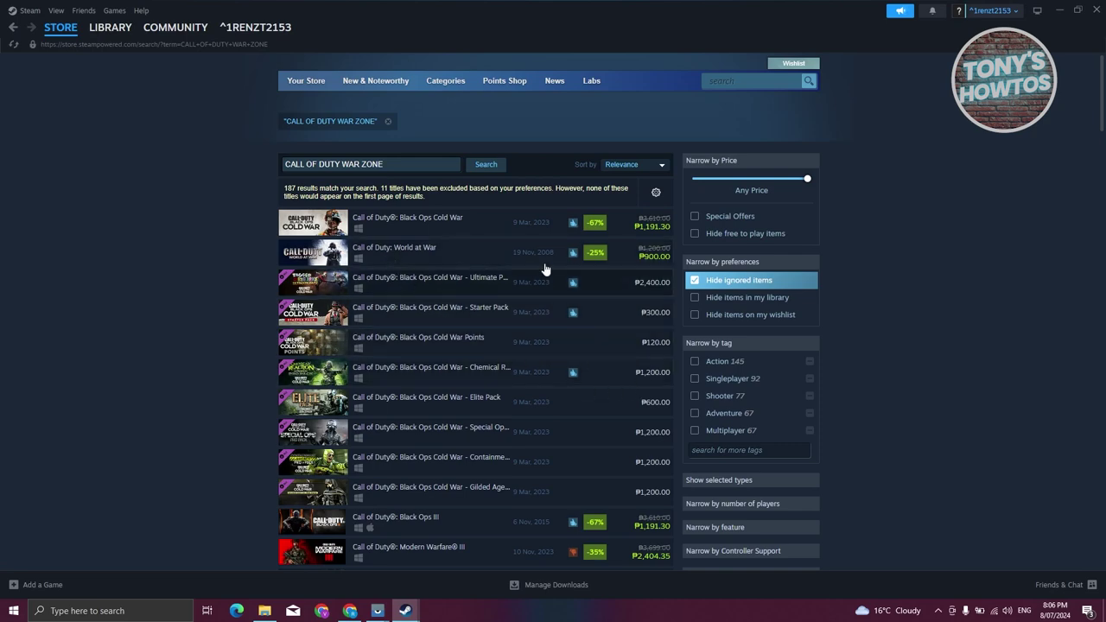
pyautogui.scroll(-4, 509, 471)
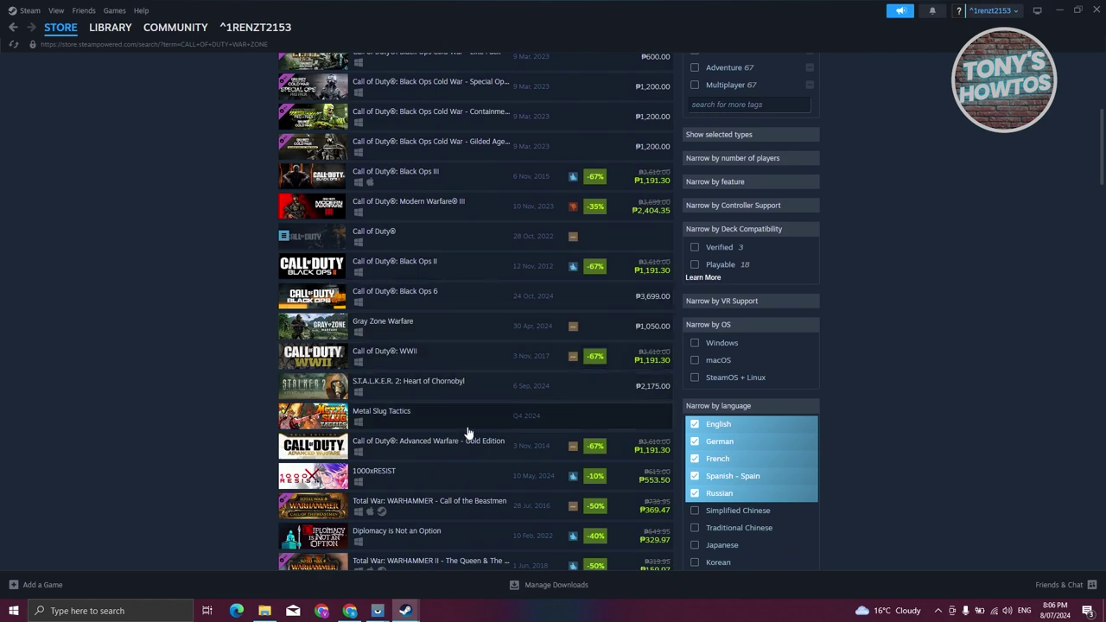
pyautogui.scroll(-2, 518, 428)
pyautogui.scroll(6, 531, 431)
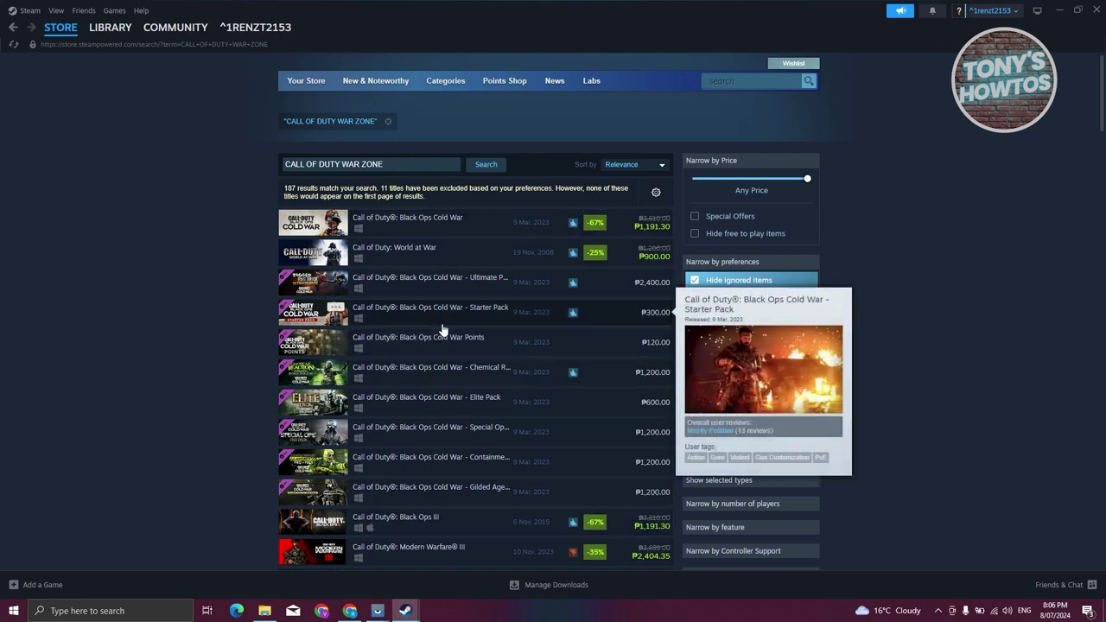
pyautogui.scroll(-3, 451, 401)
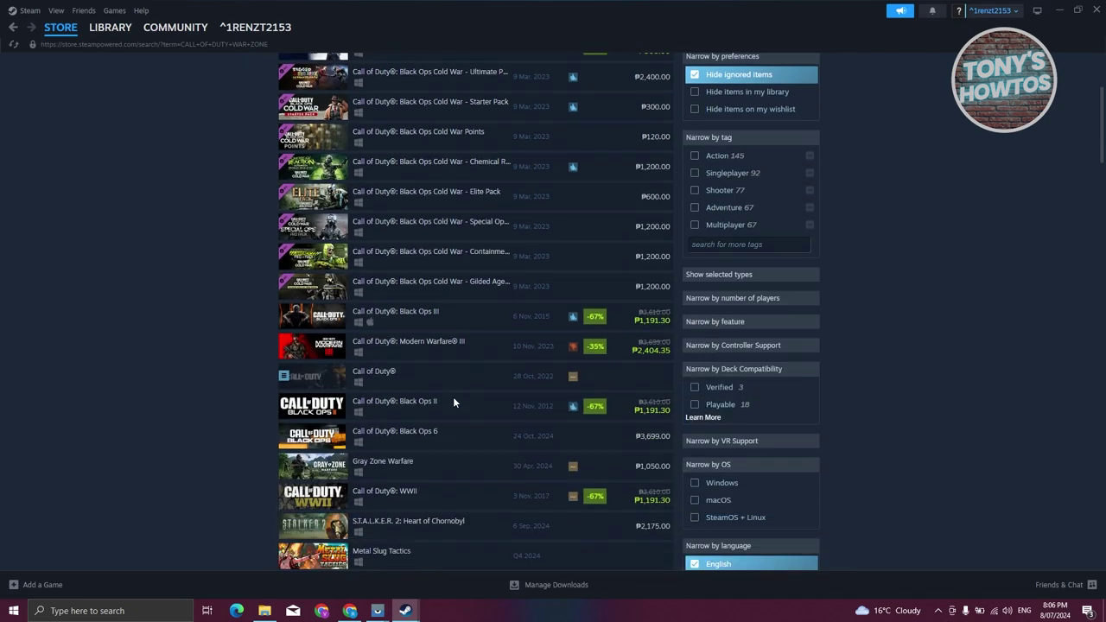
# Return to the Warzone page in Chrome, launch the Call of Duty install in Steam on WinToUSB (C:), and show its download progress.
pyautogui.click(349, 611)
pyautogui.click(501, 345)
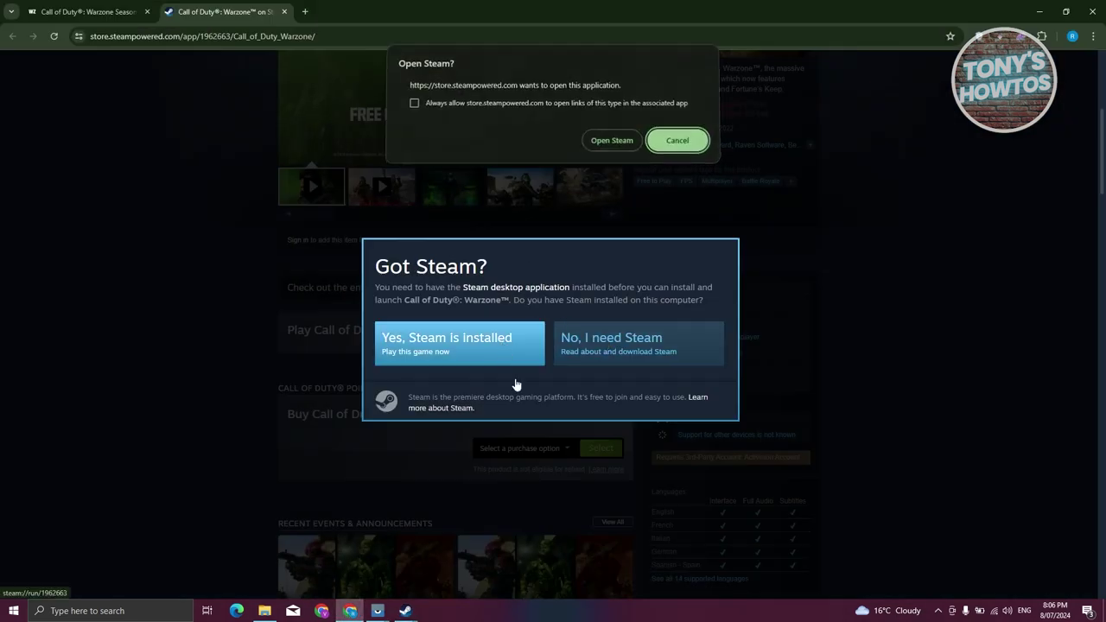
pyautogui.click(611, 143)
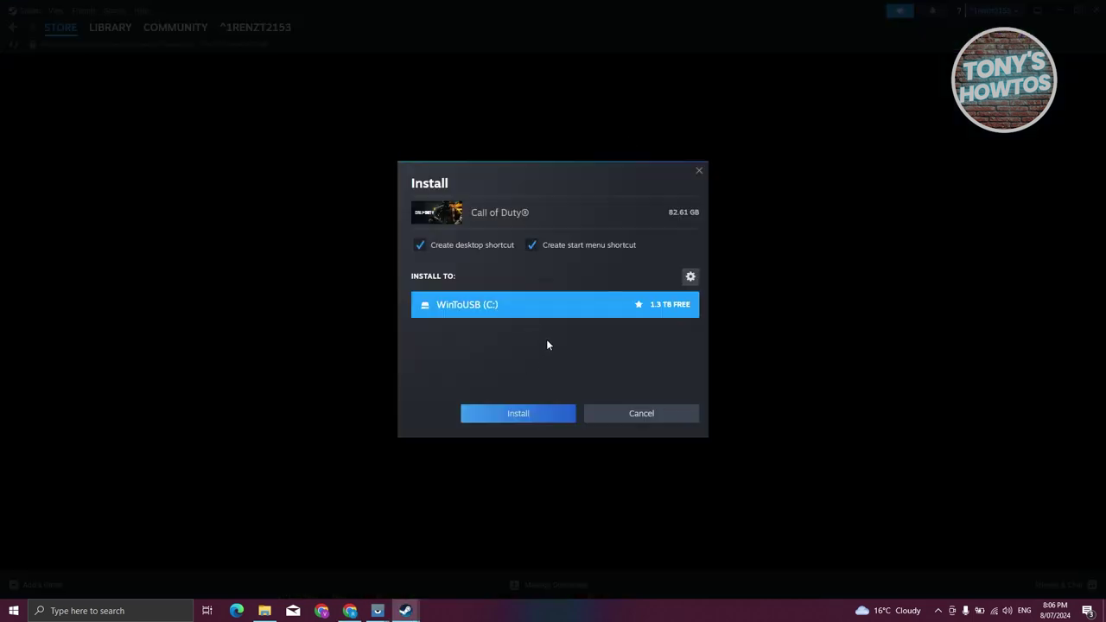
pyautogui.click(541, 421)
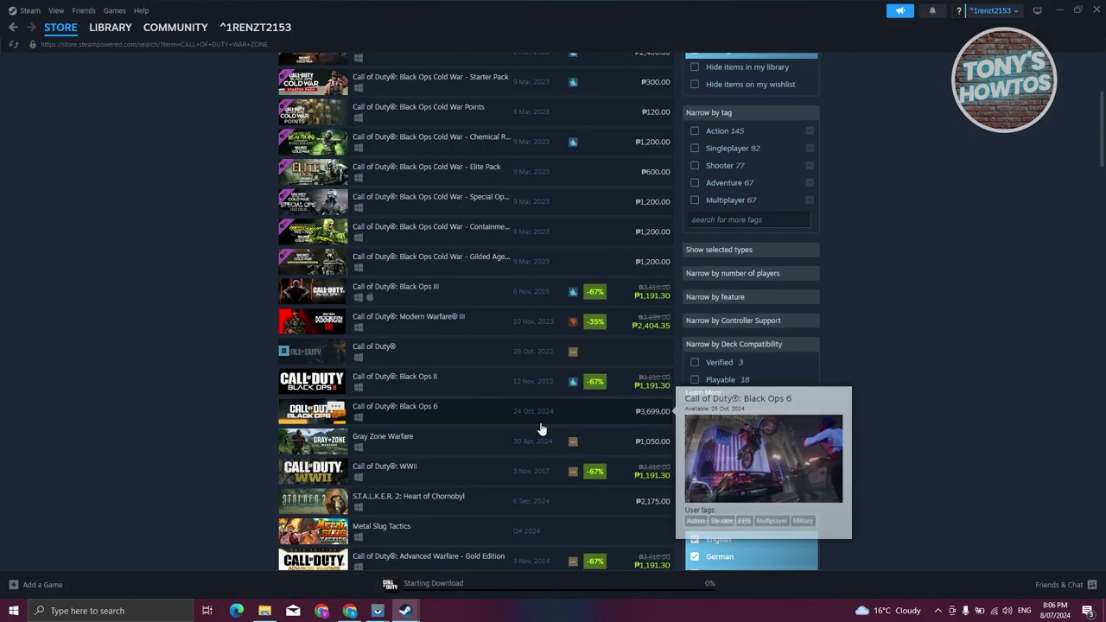
pyautogui.click(497, 585)
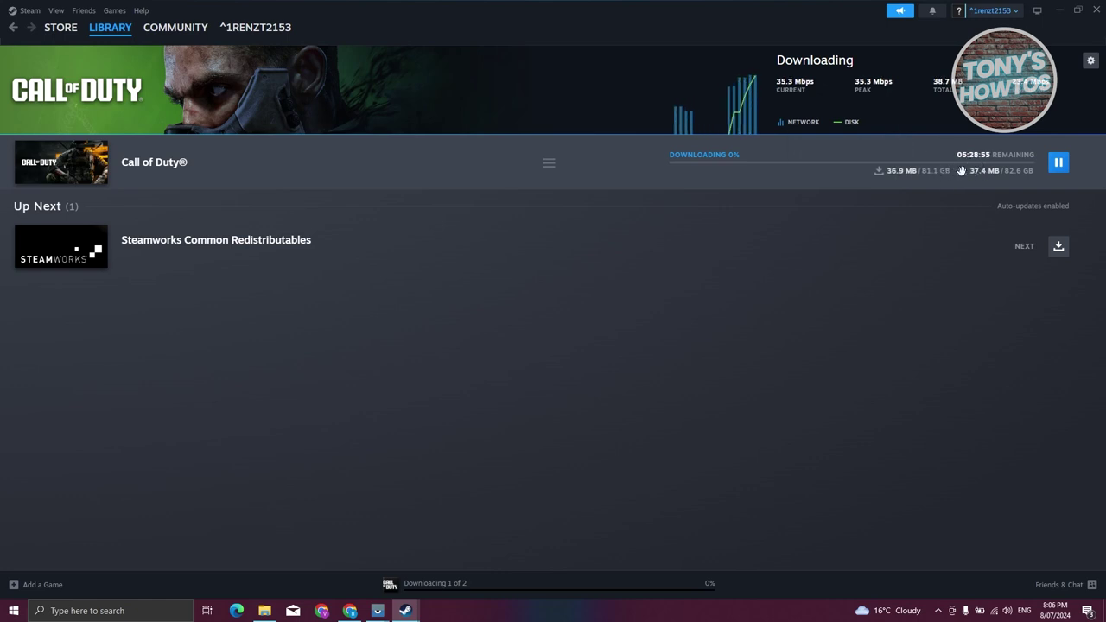
pyautogui.moveTo(981, 164)
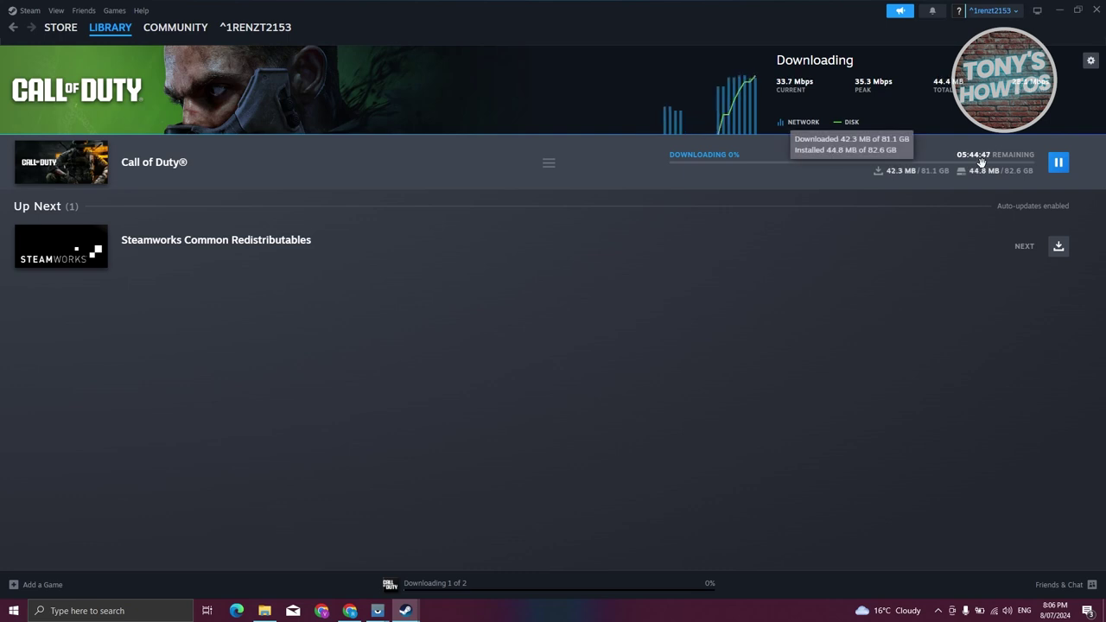